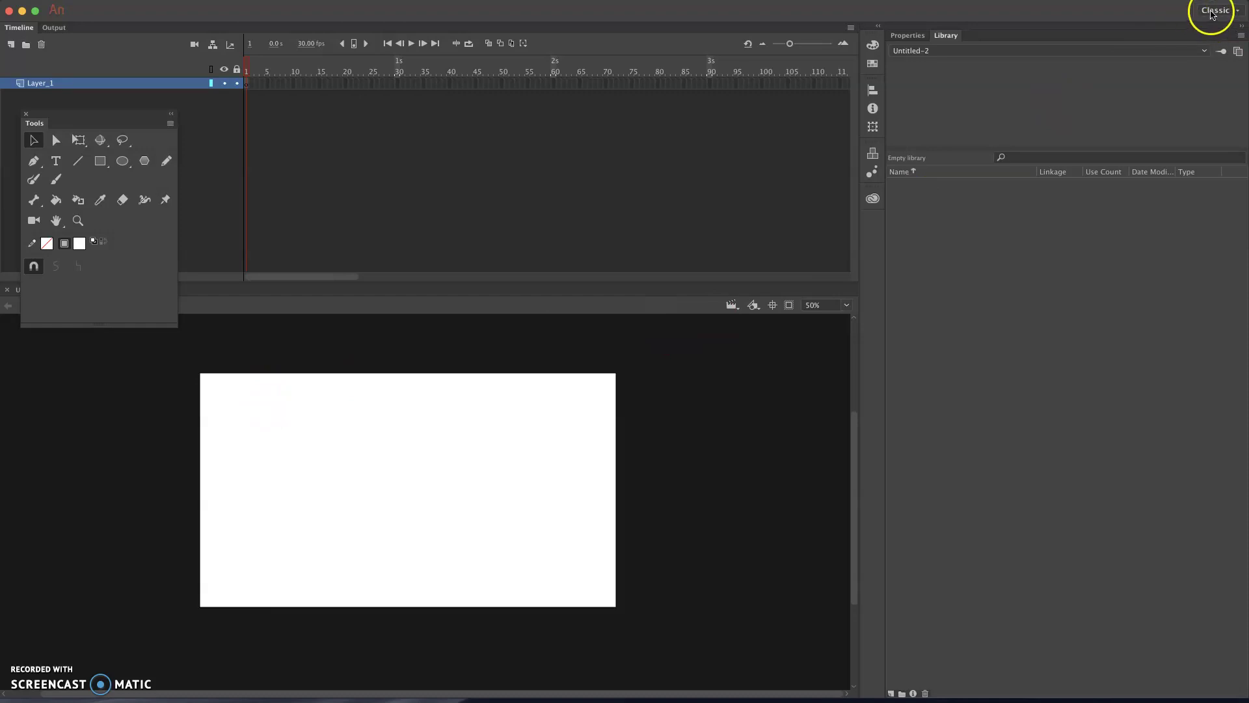
- Choose the Classic workspace layout and move the floating Tools panel below the timeline, beside the stage
click(1216, 11)
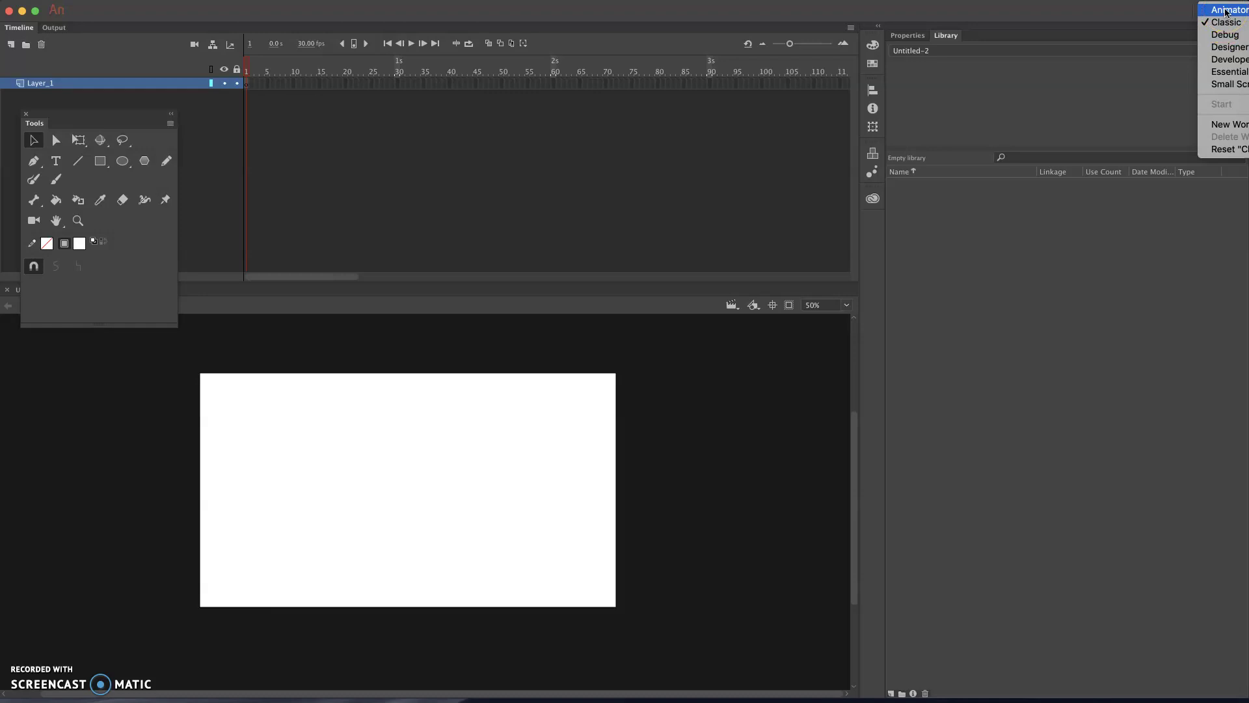
click(1221, 26)
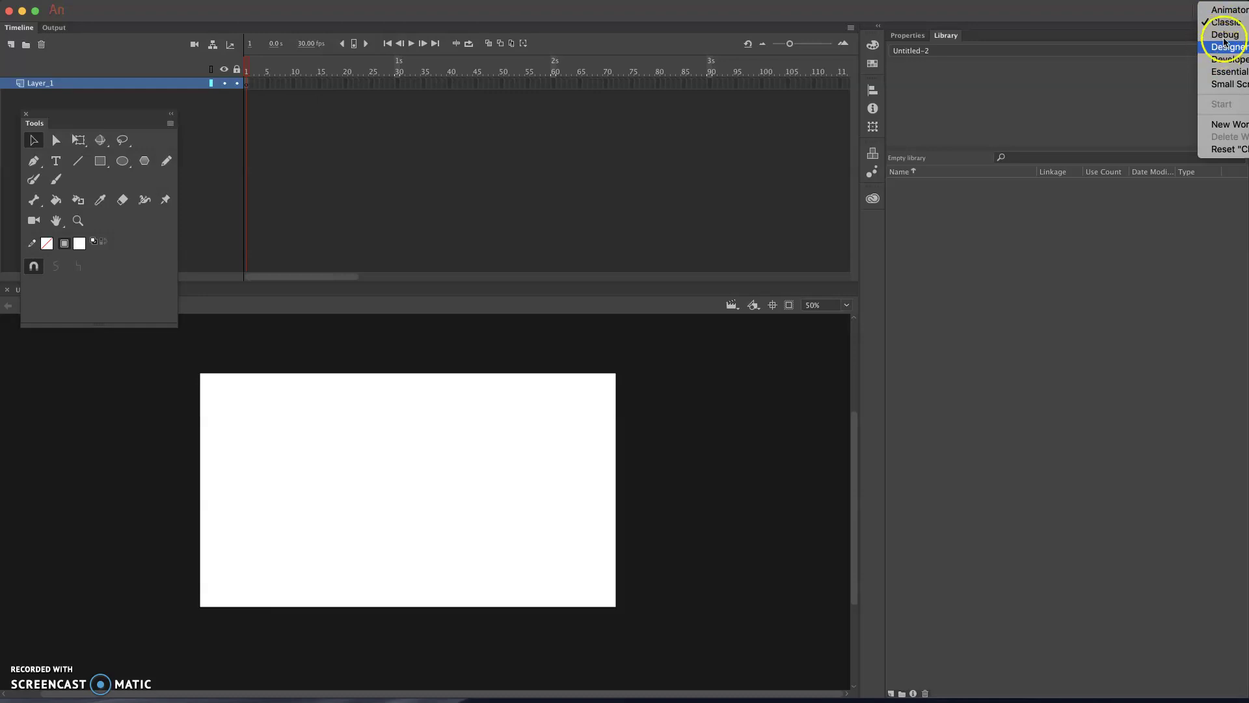
click(1226, 24)
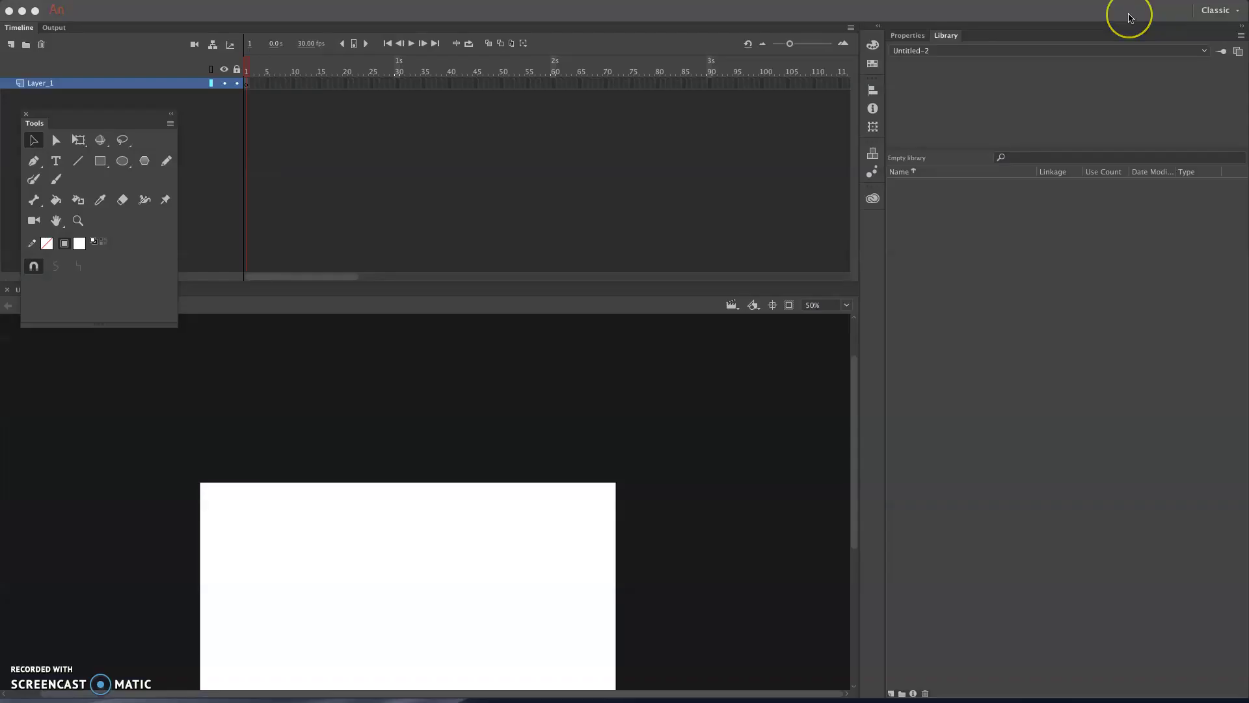
click(665, 448)
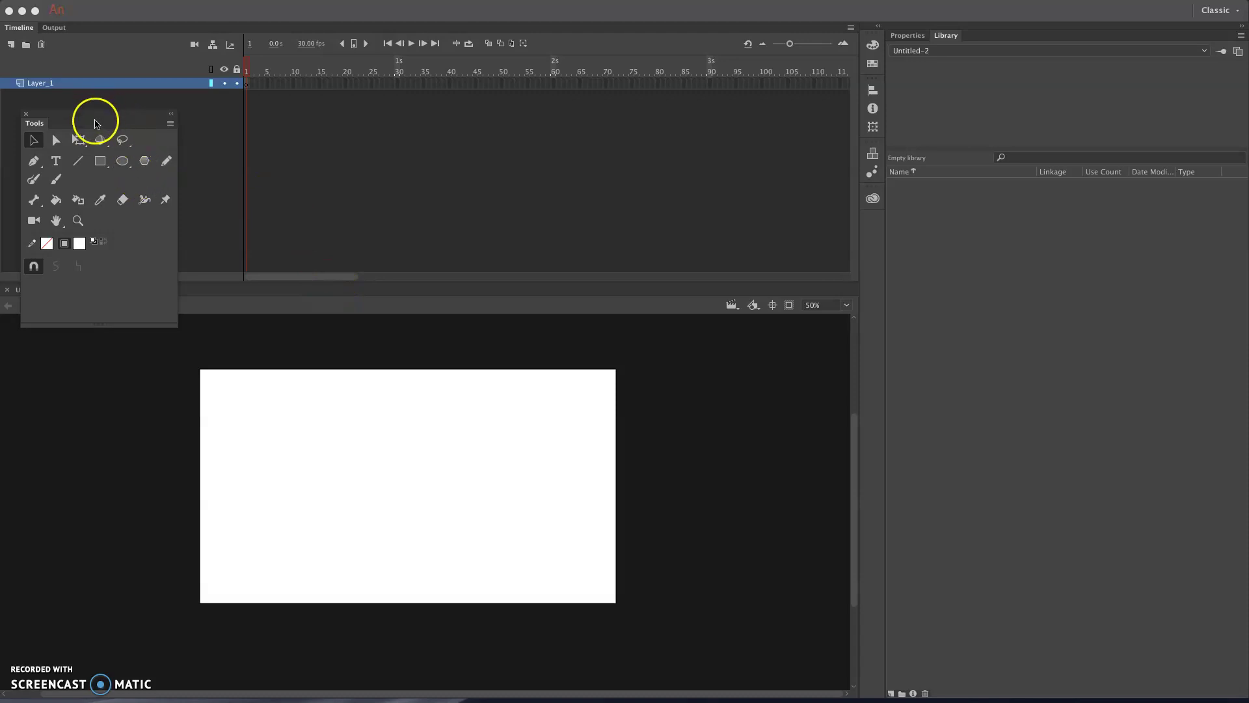
click(76, 116)
drag(76, 118, 80, 344)
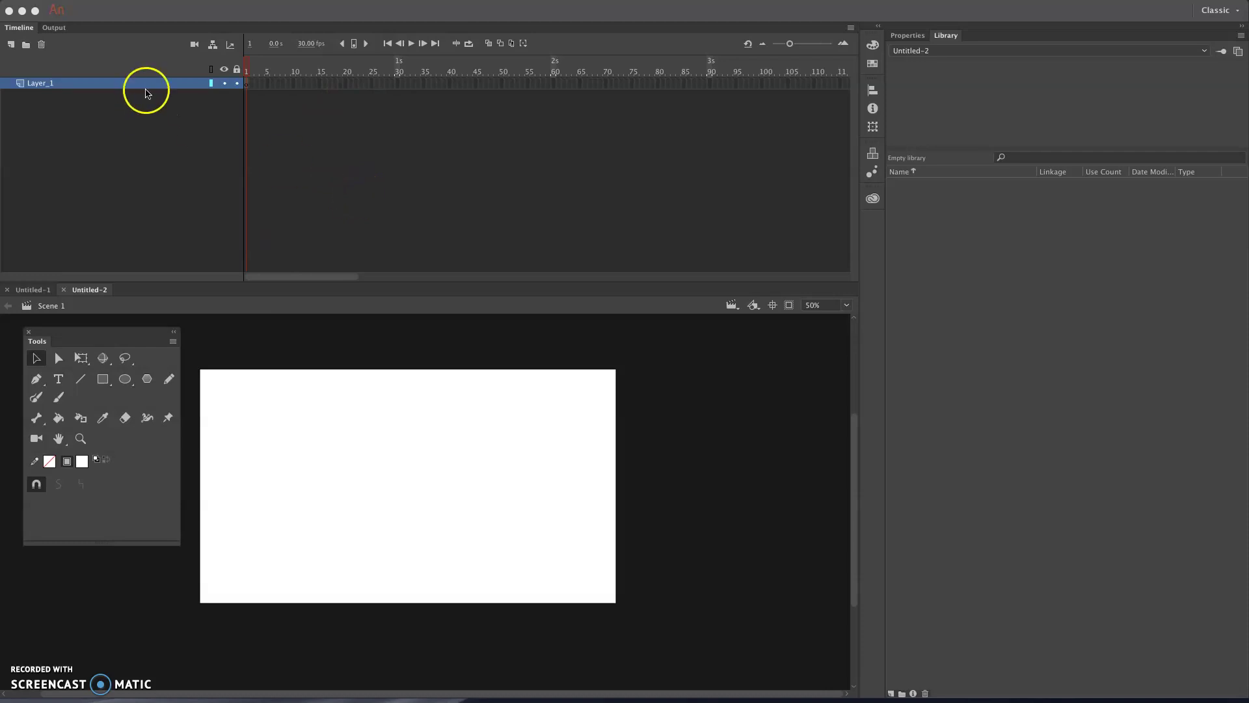
click(91, 4)
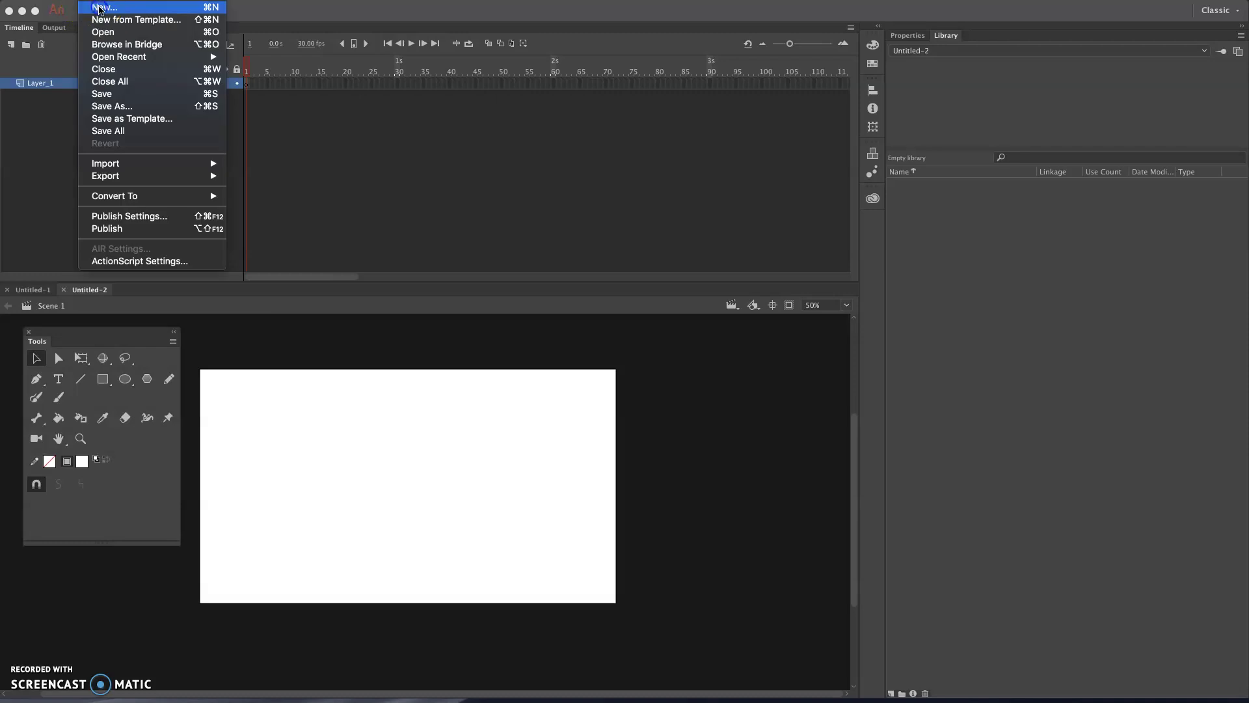
click(98, 9)
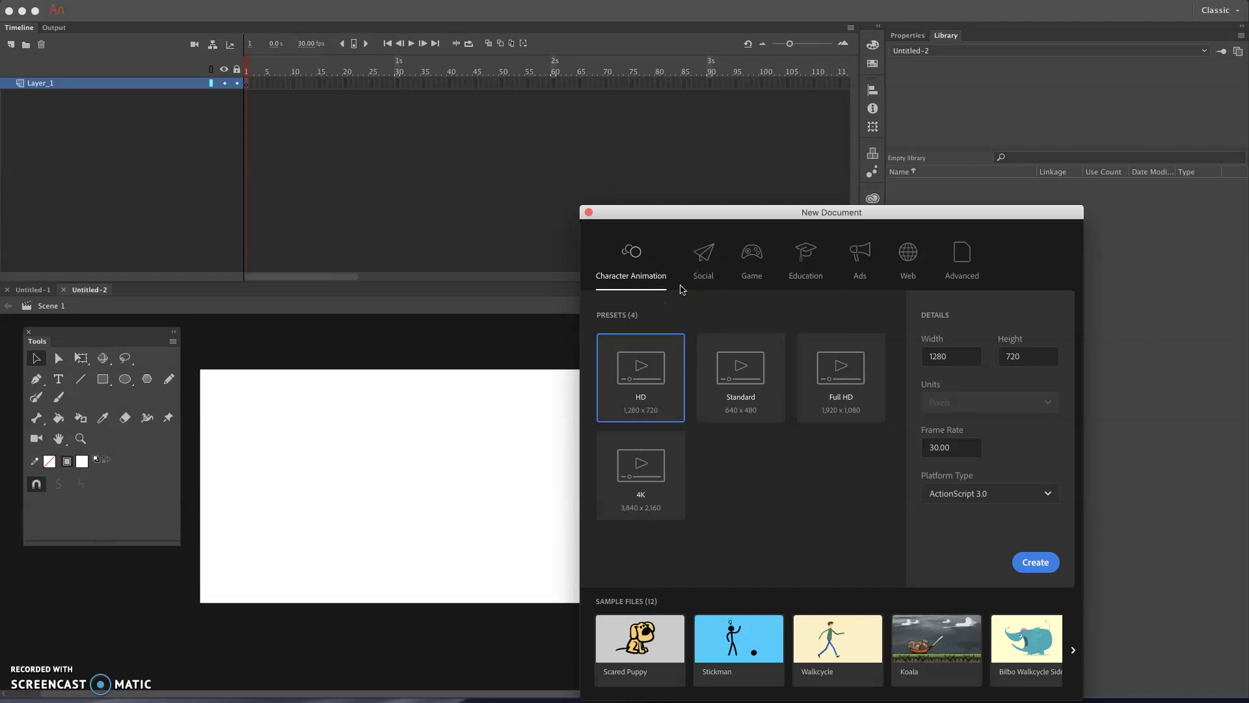
click(641, 276)
click(648, 409)
click(635, 420)
click(628, 423)
click(648, 426)
click(588, 213)
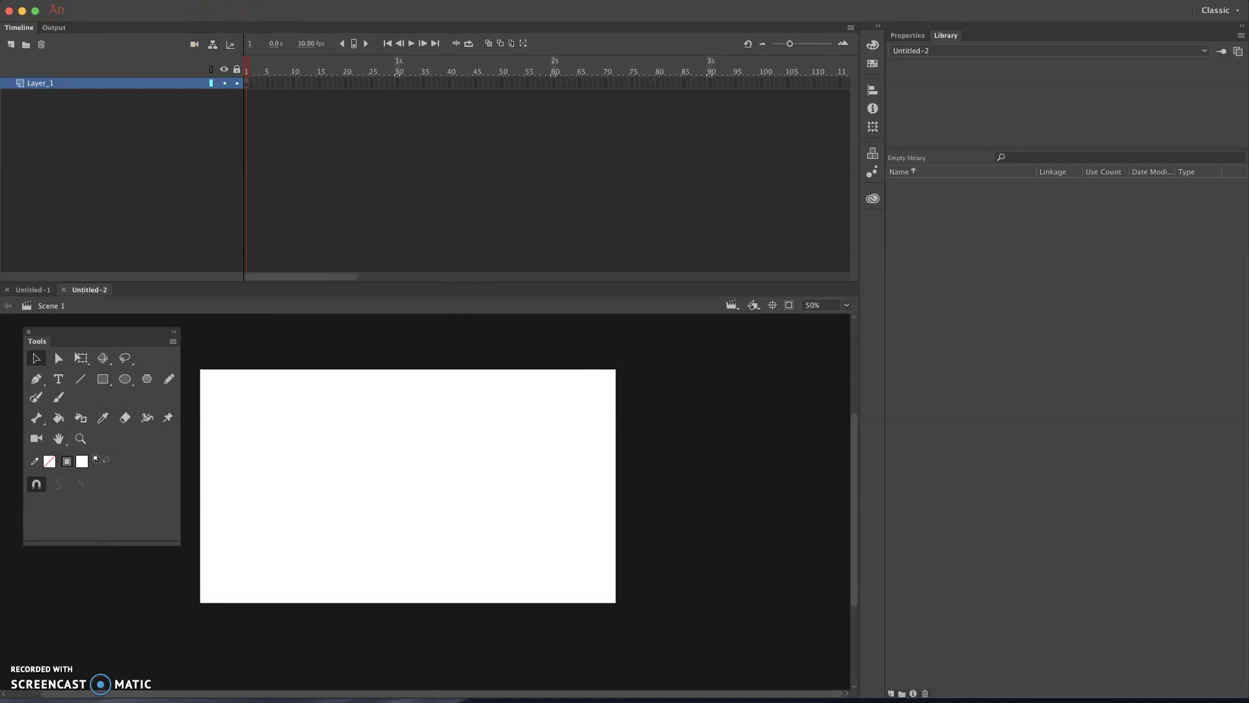
- Create a new symbol named Green Ball with type Graphic in the library root
click(179, 5)
click(189, 10)
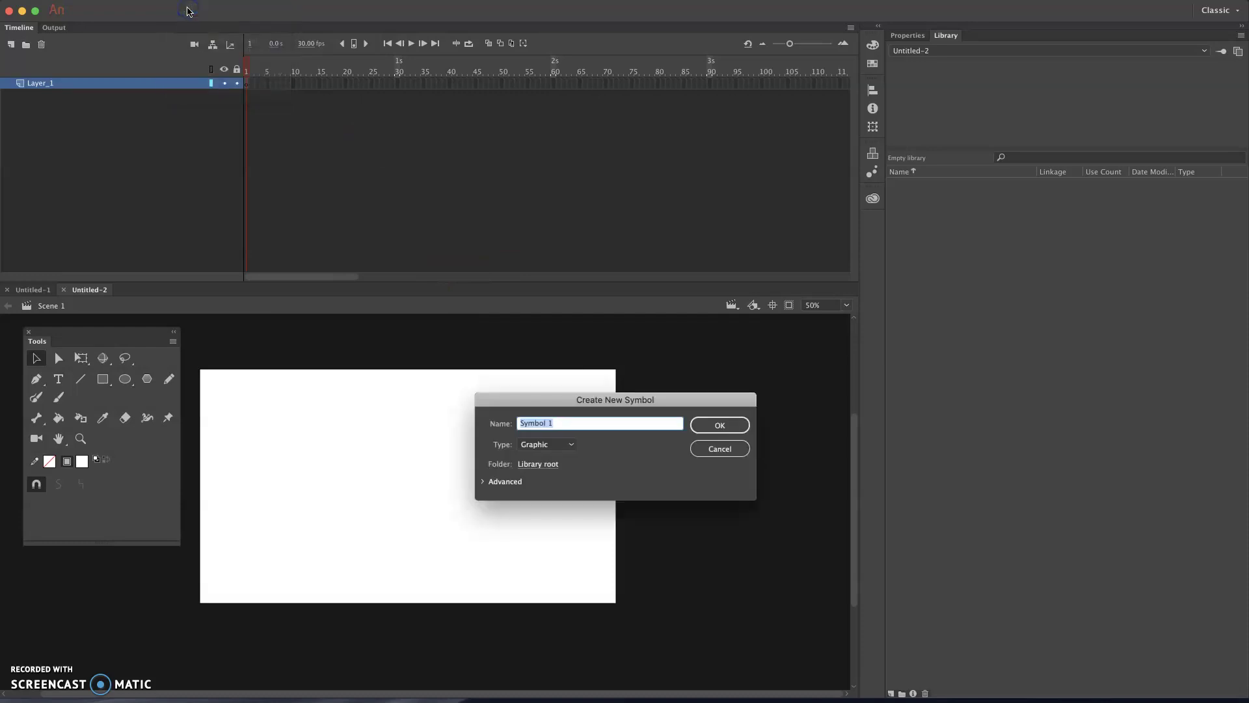
drag(543, 399, 384, 414)
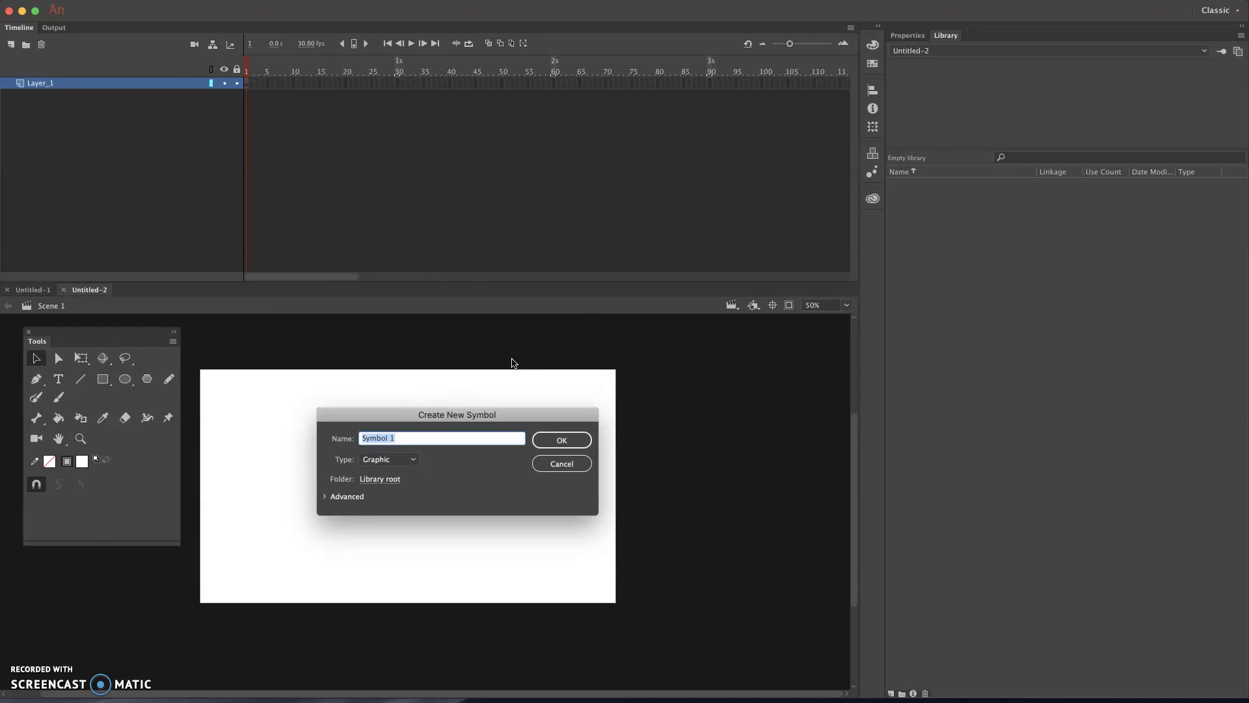
click(398, 438)
text(Green Ball)
click(414, 460)
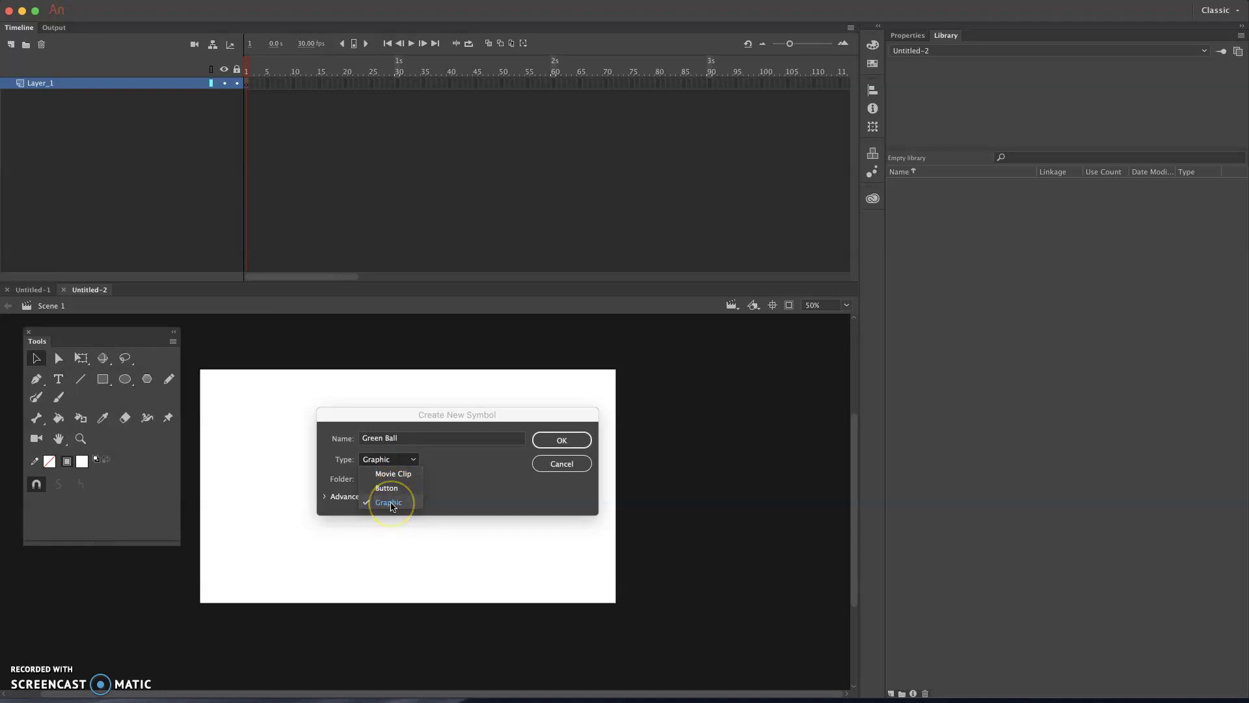
click(393, 504)
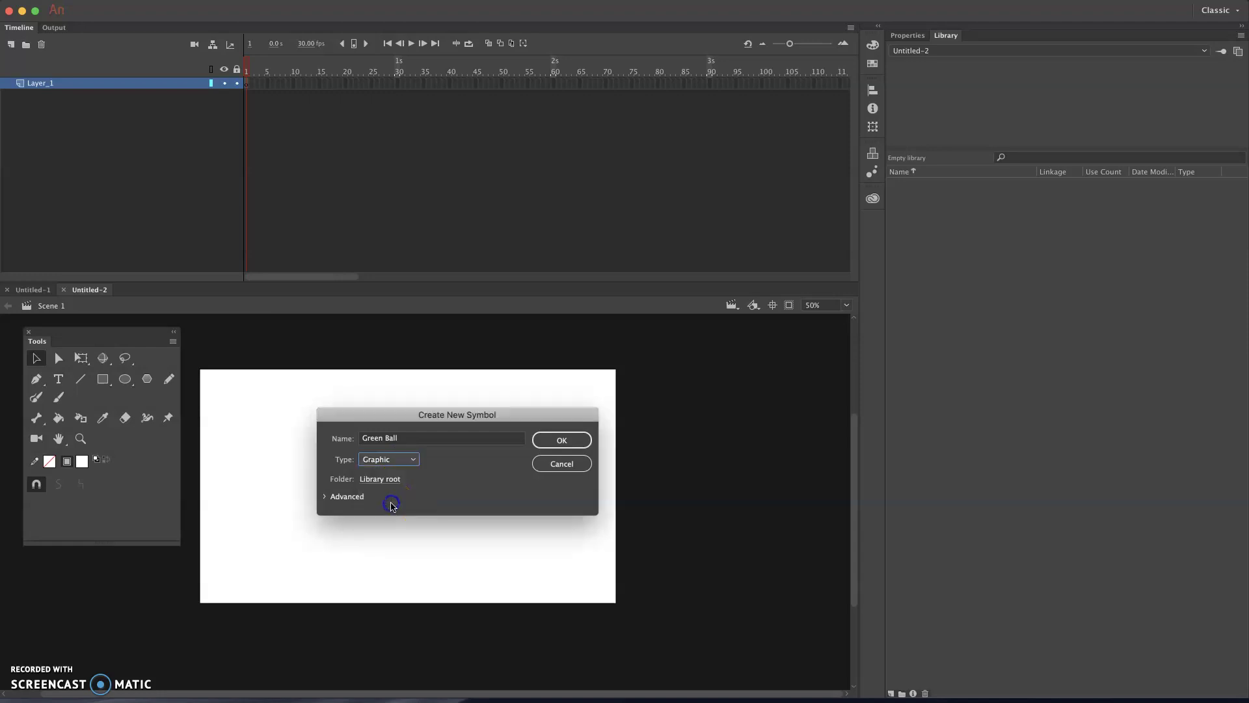
click(561, 441)
click(562, 441)
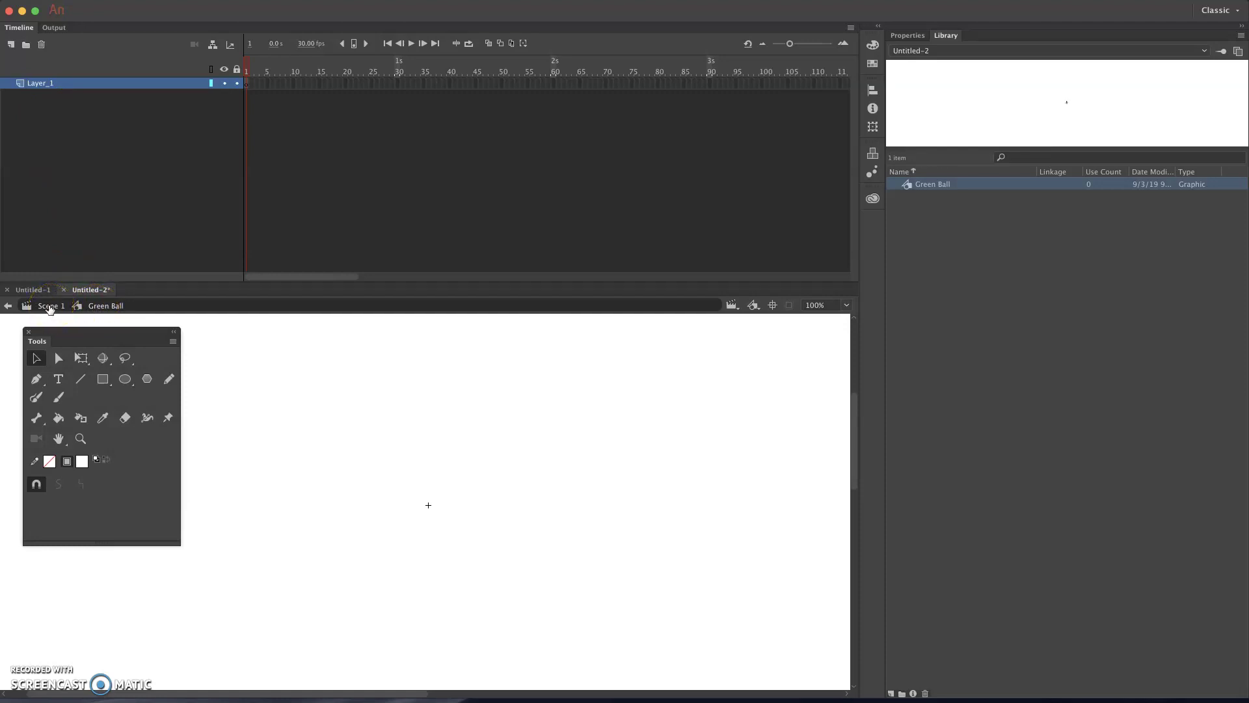
- Reopen the Green Ball symbol for editing and set the stroke colour to none and the fill colour to green
click(52, 305)
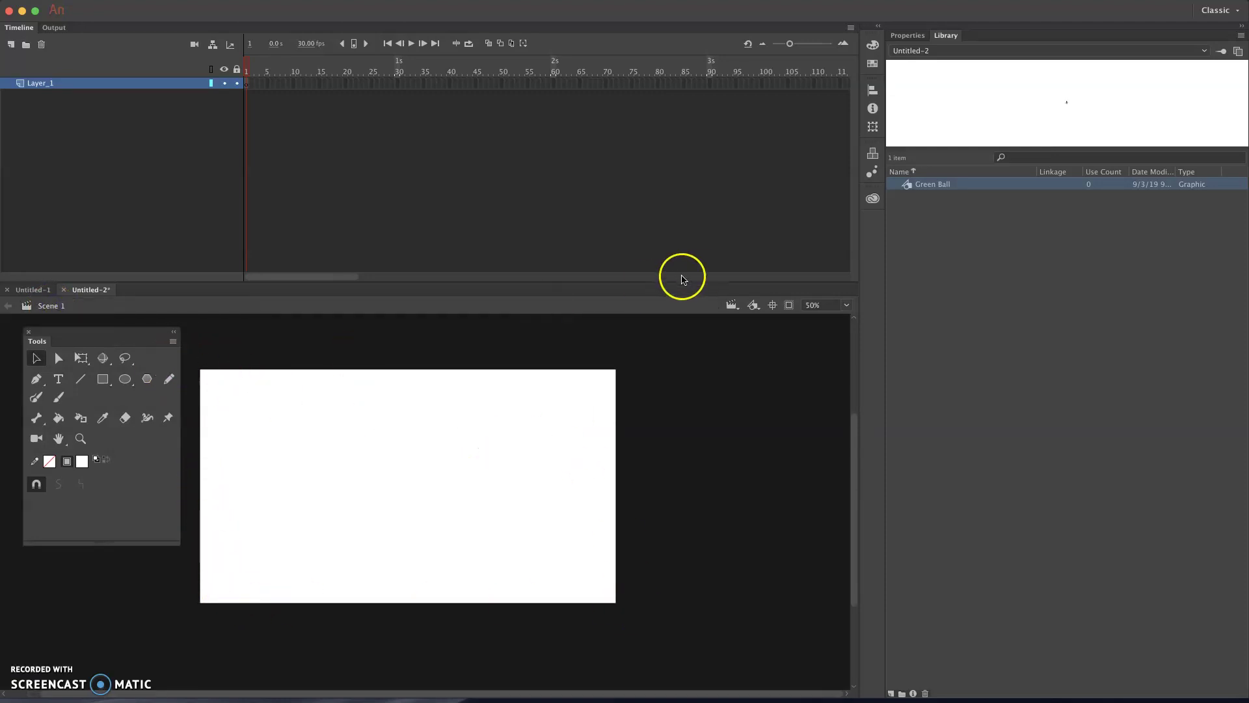
double_click(910, 185)
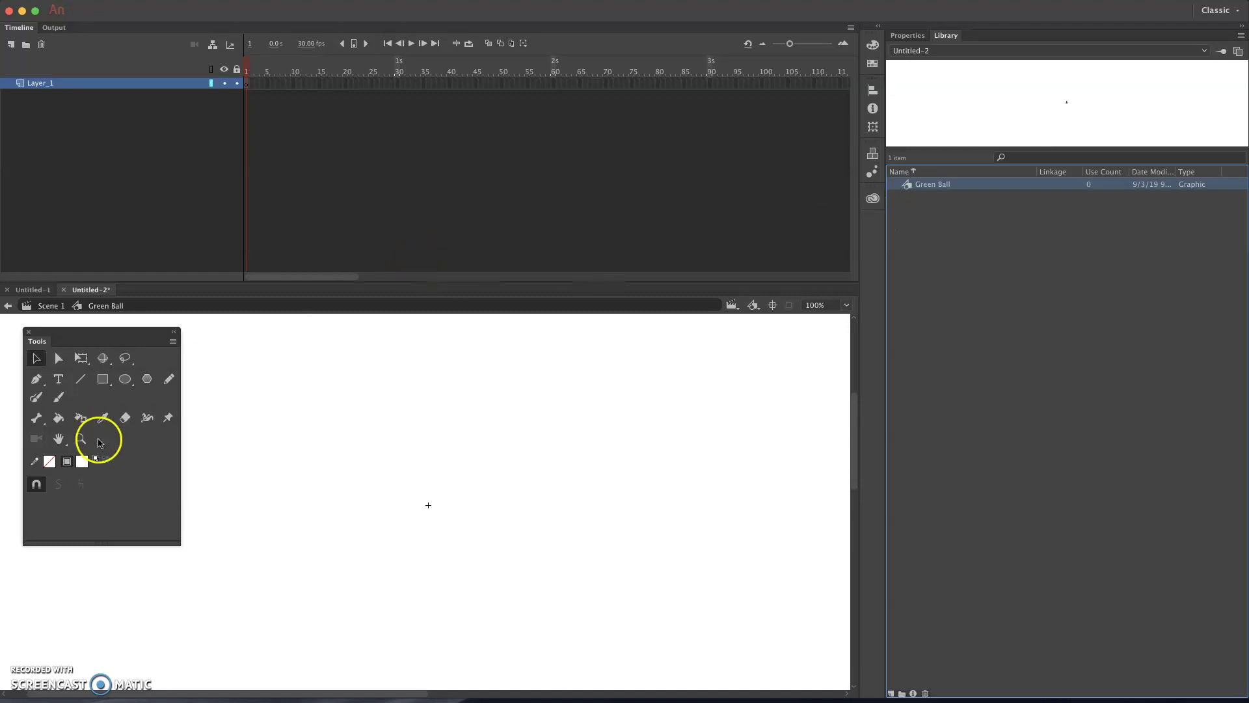
click(49, 464)
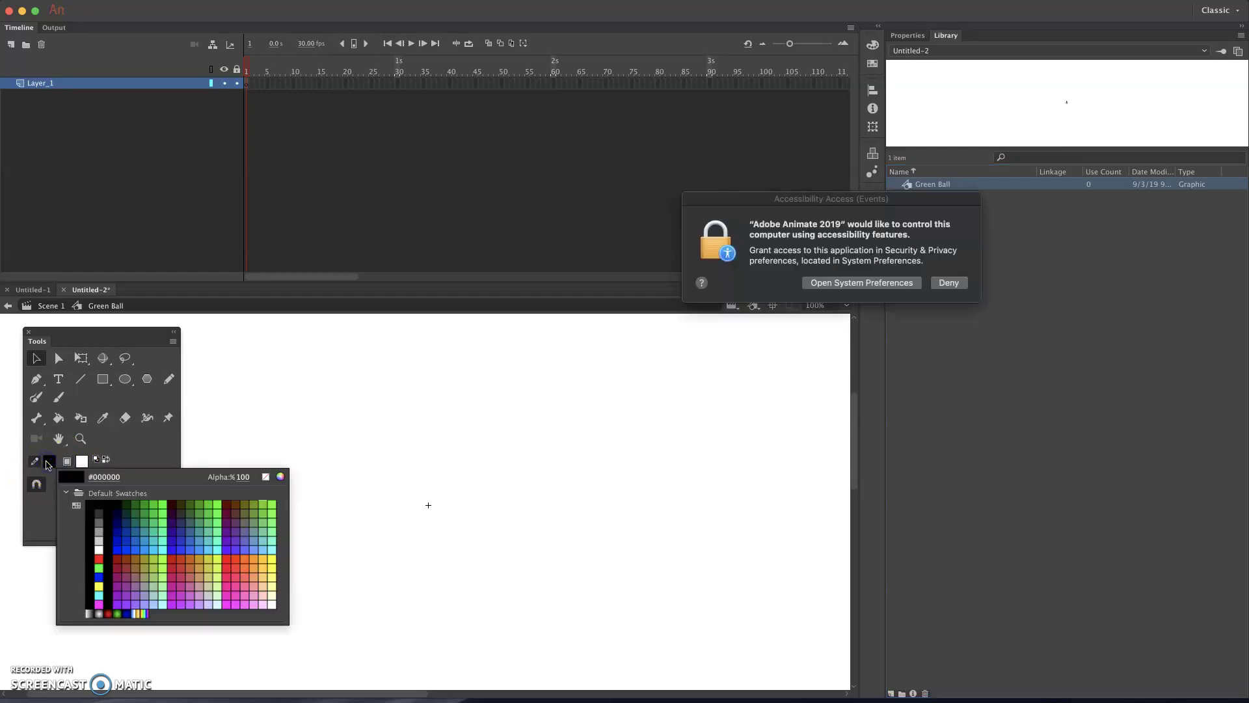
click(266, 478)
click(949, 283)
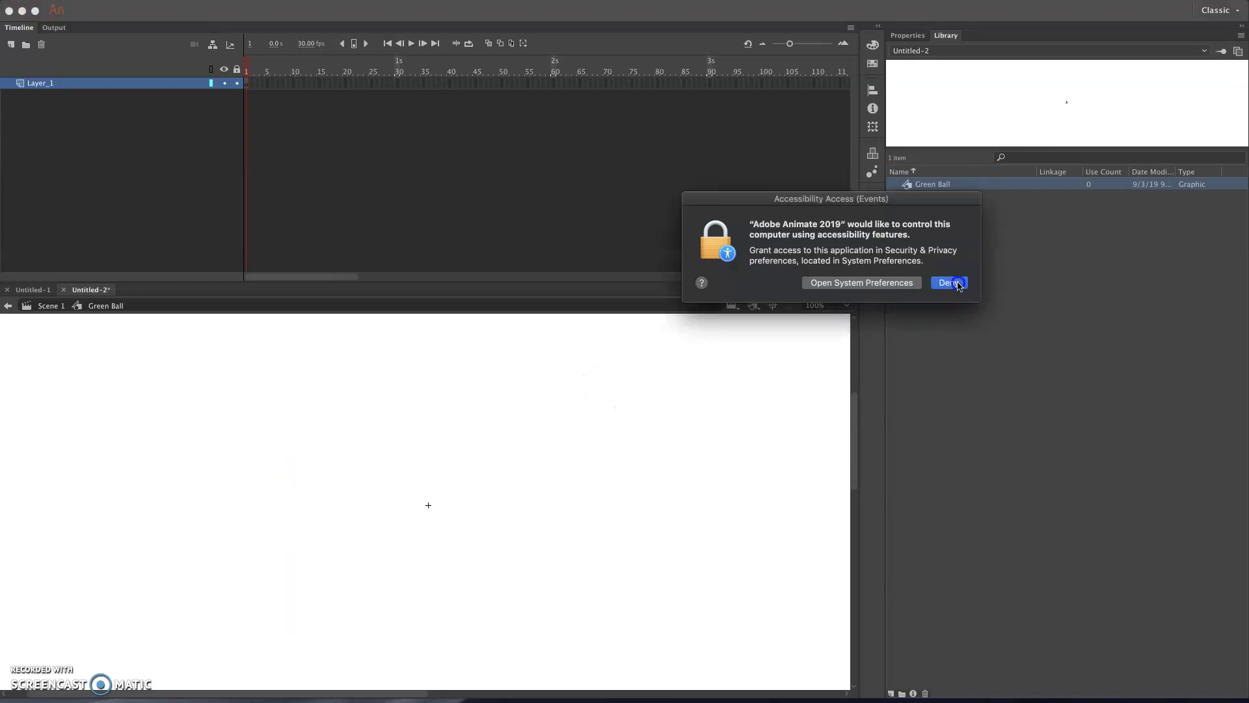
click(82, 462)
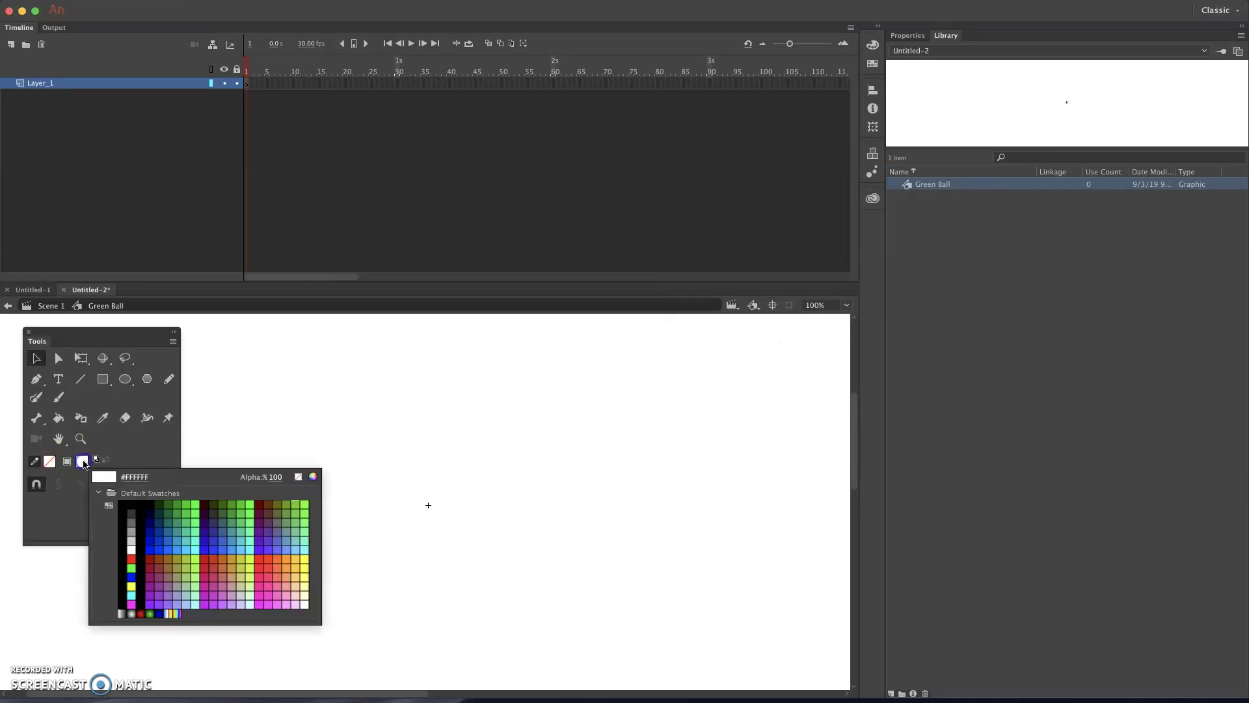
click(188, 517)
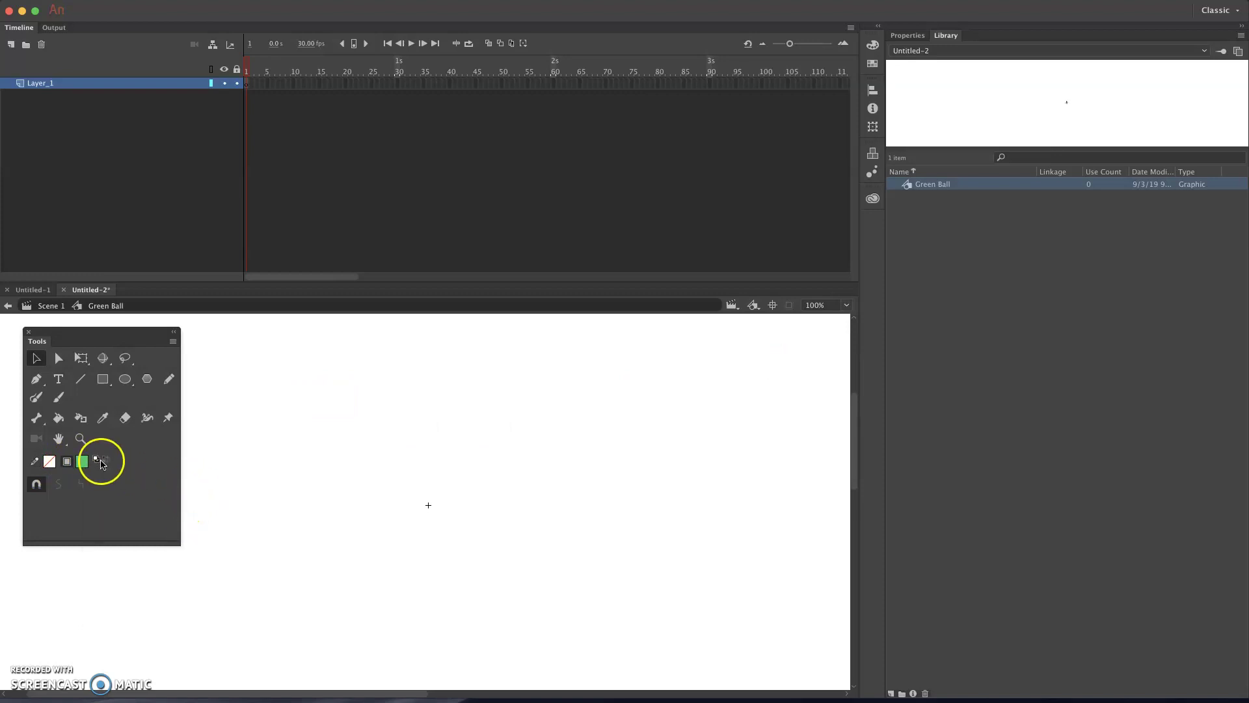
click(50, 463)
click(129, 407)
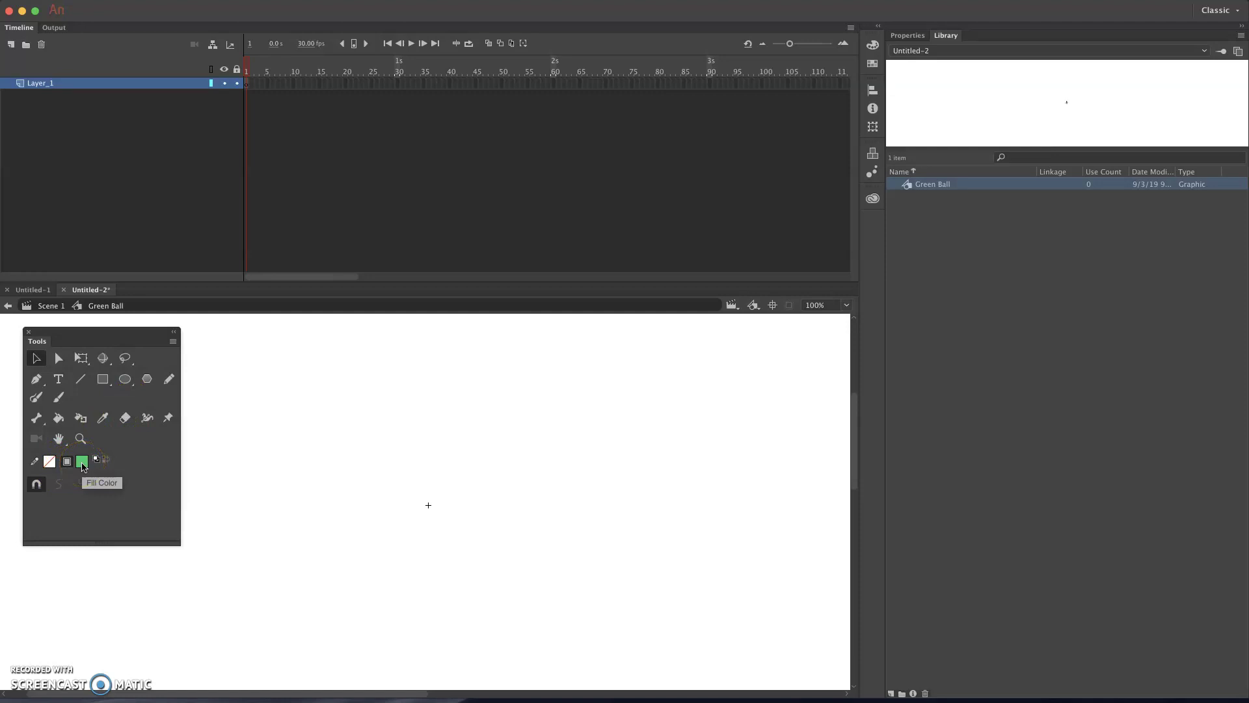
click(50, 462)
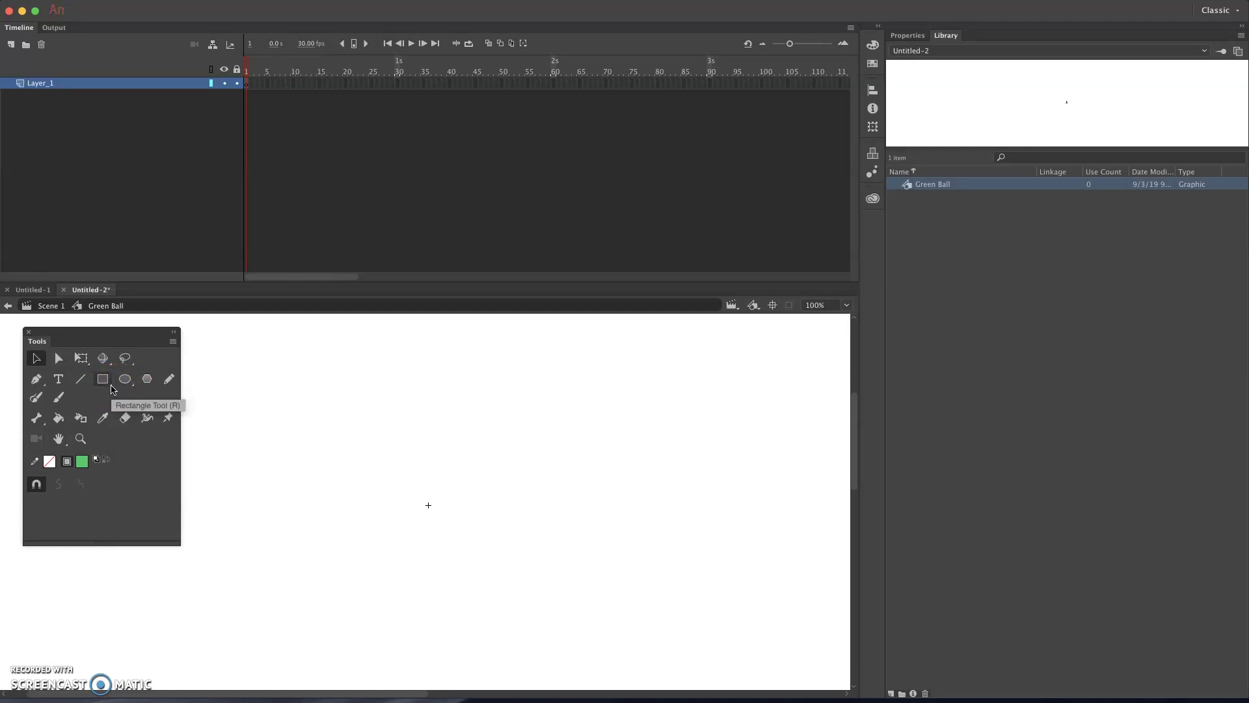
- Draw a filled green circle over the symbol's centre mark with the Oval tool
click(125, 382)
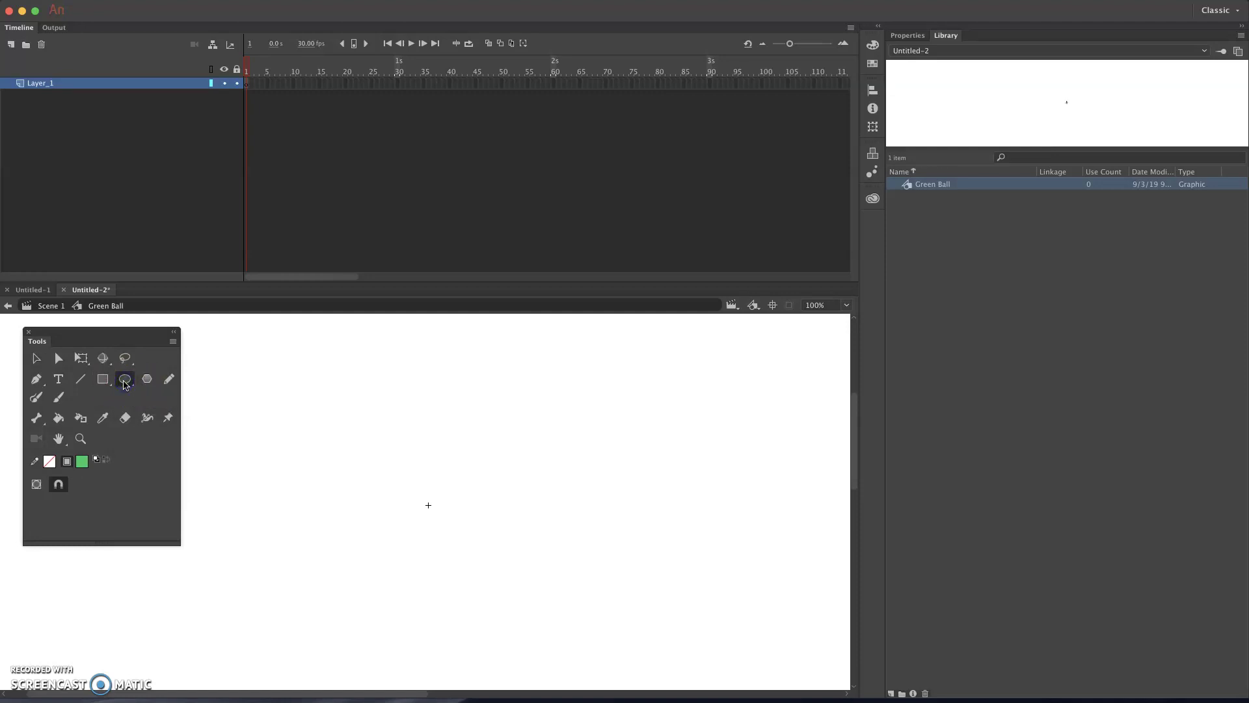
click(126, 385)
click(104, 382)
click(104, 383)
click(104, 385)
click(127, 384)
click(130, 386)
click(106, 403)
click(127, 381)
drag(406, 482, 449, 536)
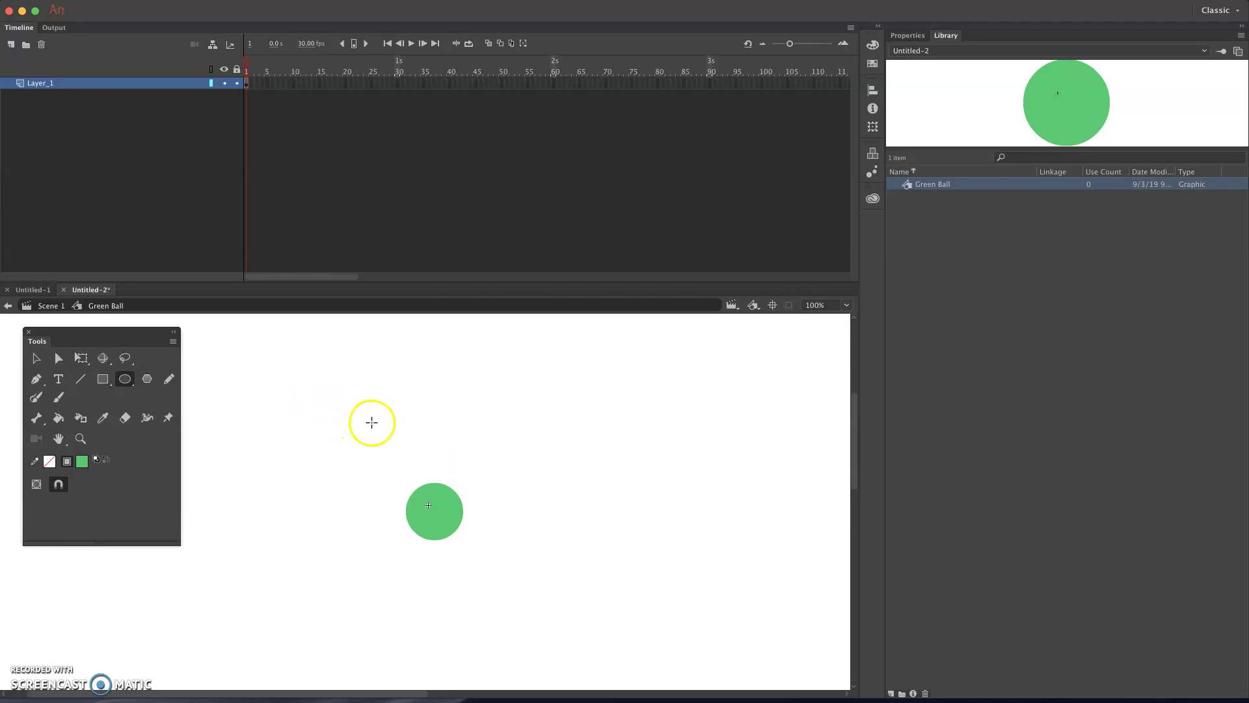
- Move the green circle and nudge it until it is centred on the symbol's registration point
click(37, 360)
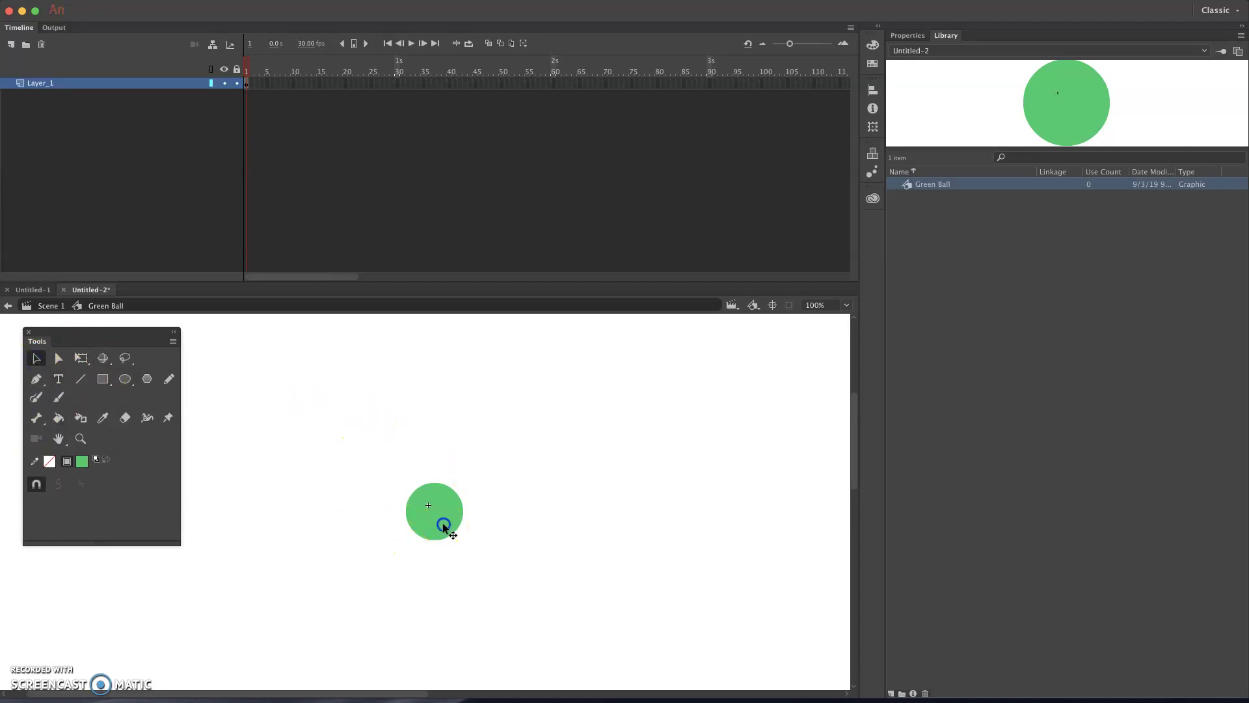
drag(443, 525, 436, 518)
click(398, 563)
click(429, 524)
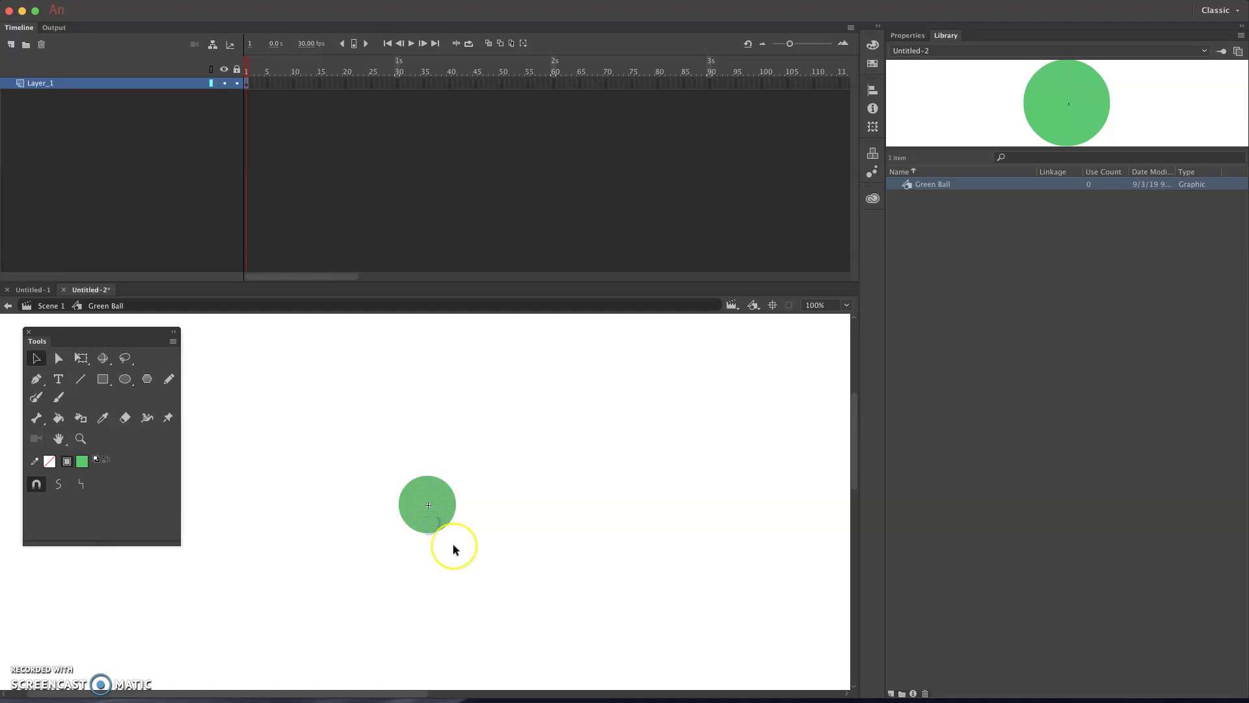
key(Down)
key(Down)
key(Down)
key(Down)
key(Right)
key(Right)
key(Right)
key(Up)
key(Up)
key(Up)
key(Left)
key(Down)
key(Down)
key(Up)
key(Up)
key(Up)
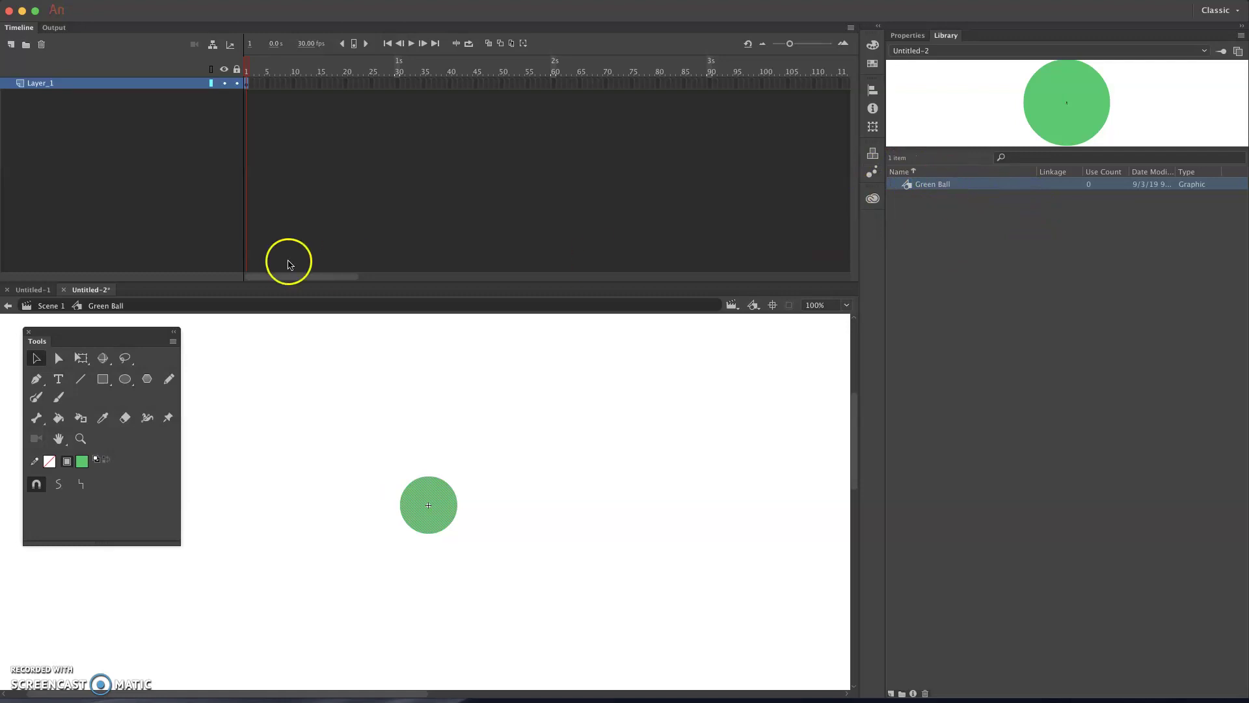
- Return to Scene 1 and select the Green Ball symbol in the library
click(52, 306)
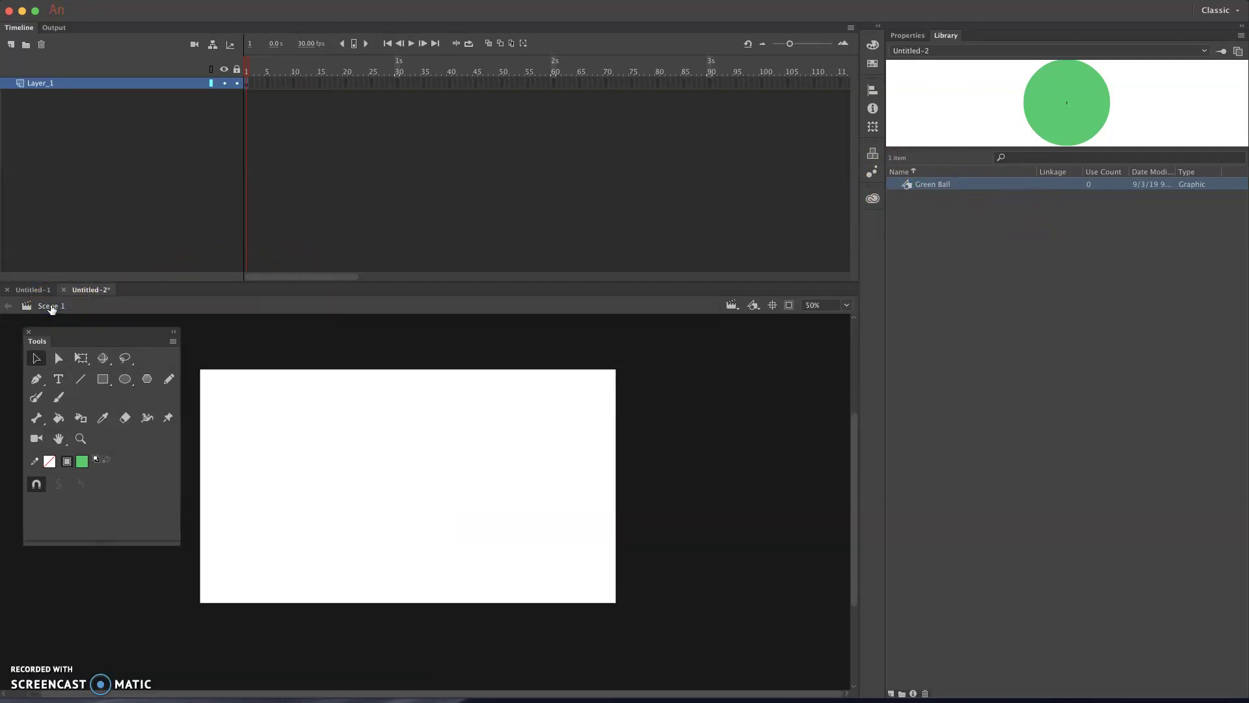
double_click(909, 185)
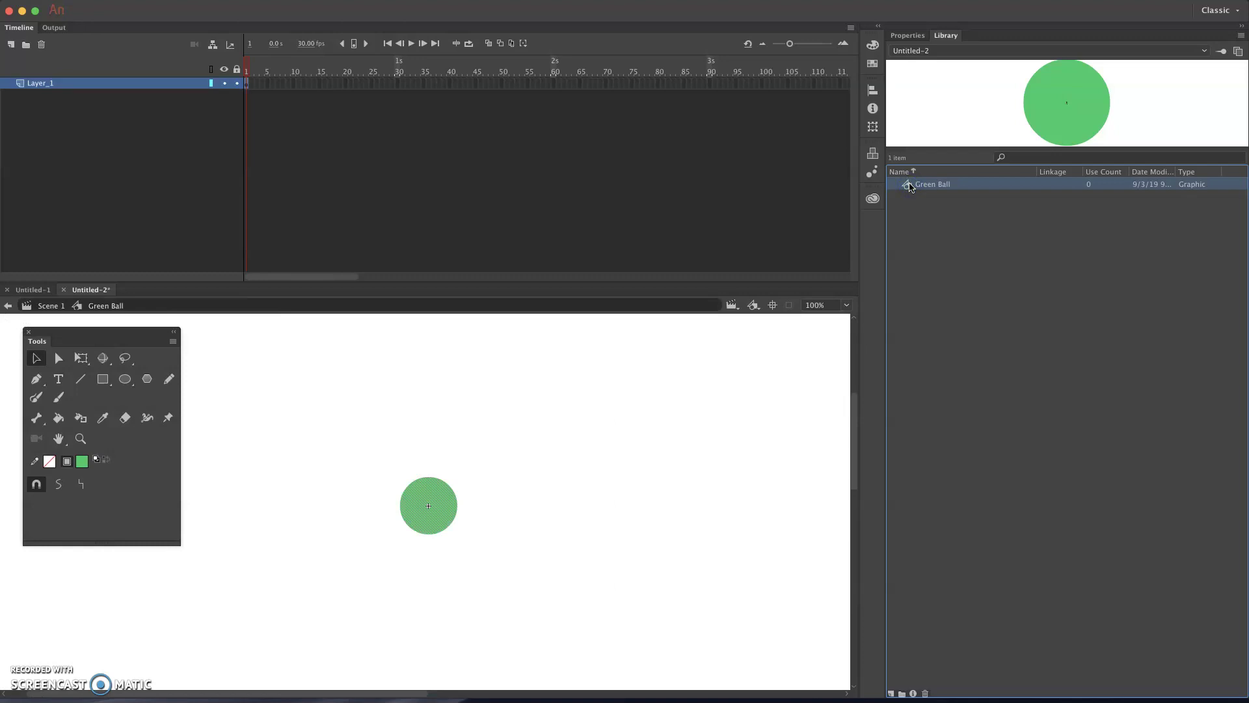
click(52, 305)
click(934, 188)
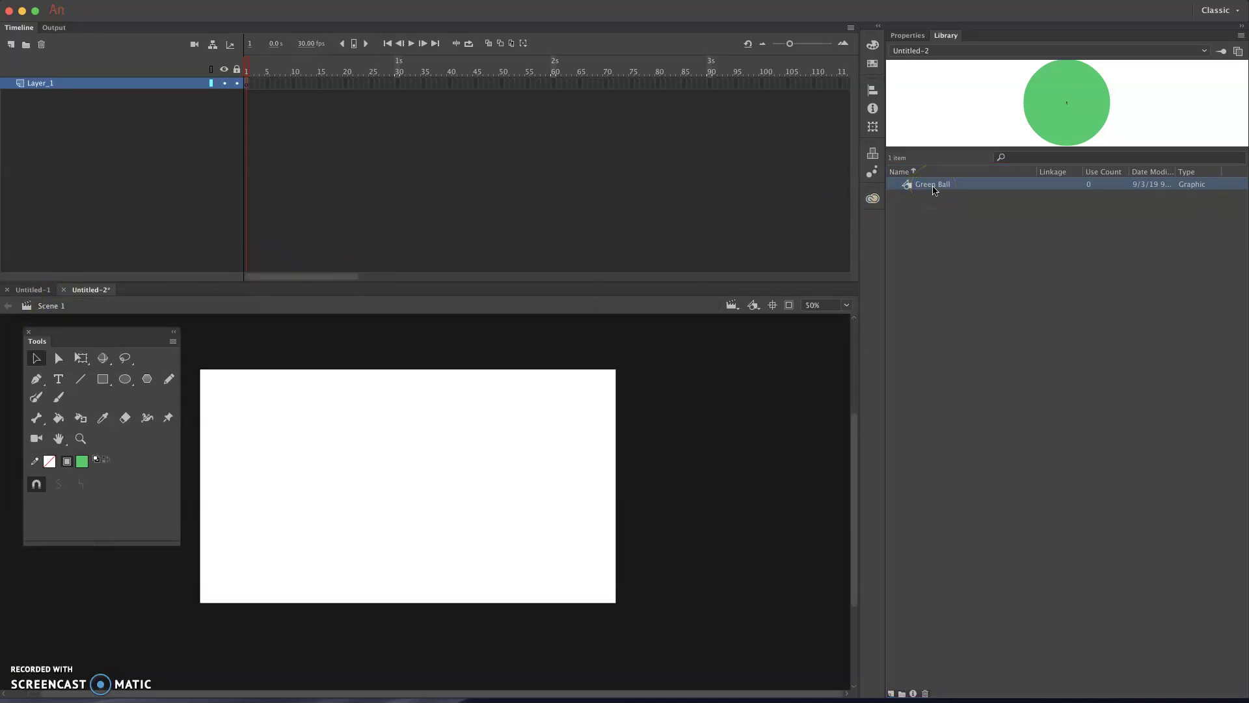